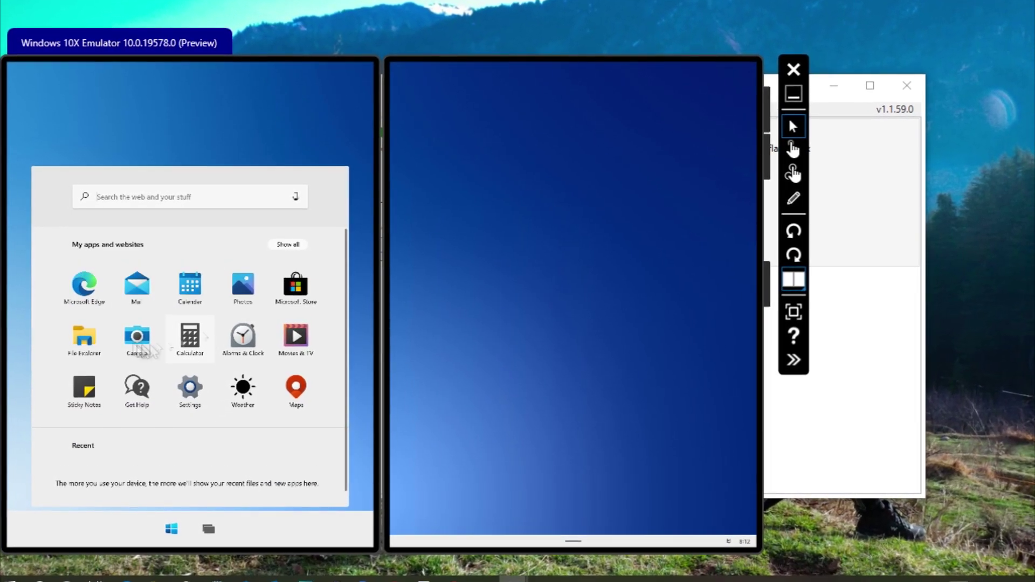
Launch File Explorer in the emulator and drag its window from the right screen onto the left screen
left_click(85, 339)
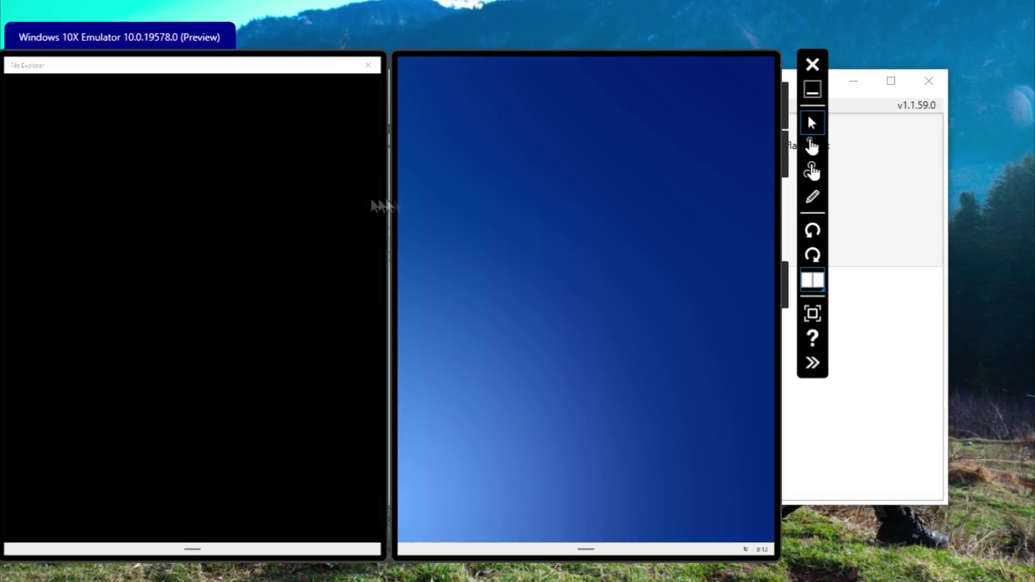
left_click_drag(226, 64, 497, 142)
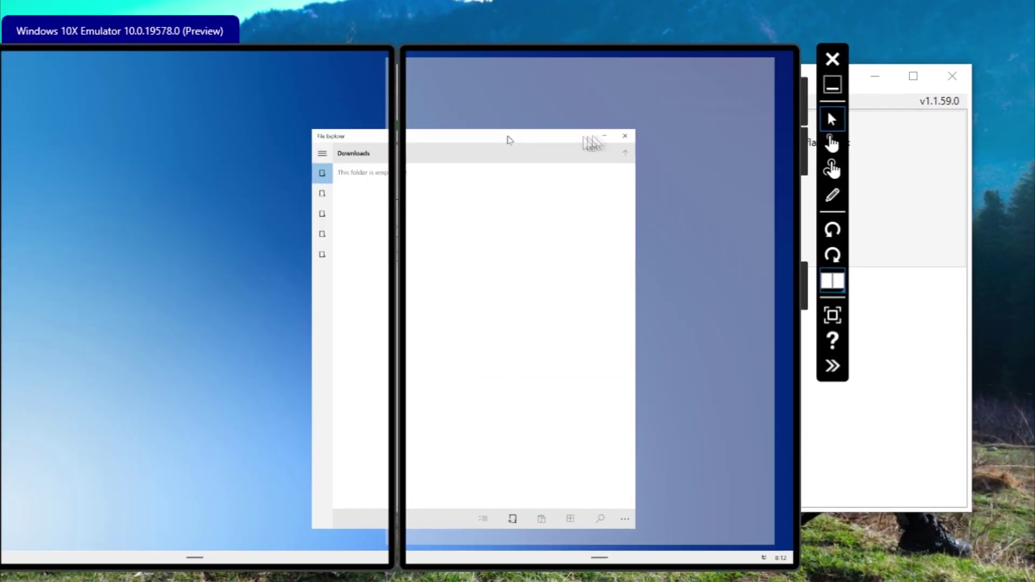
left_click_drag(508, 140, 436, 158)
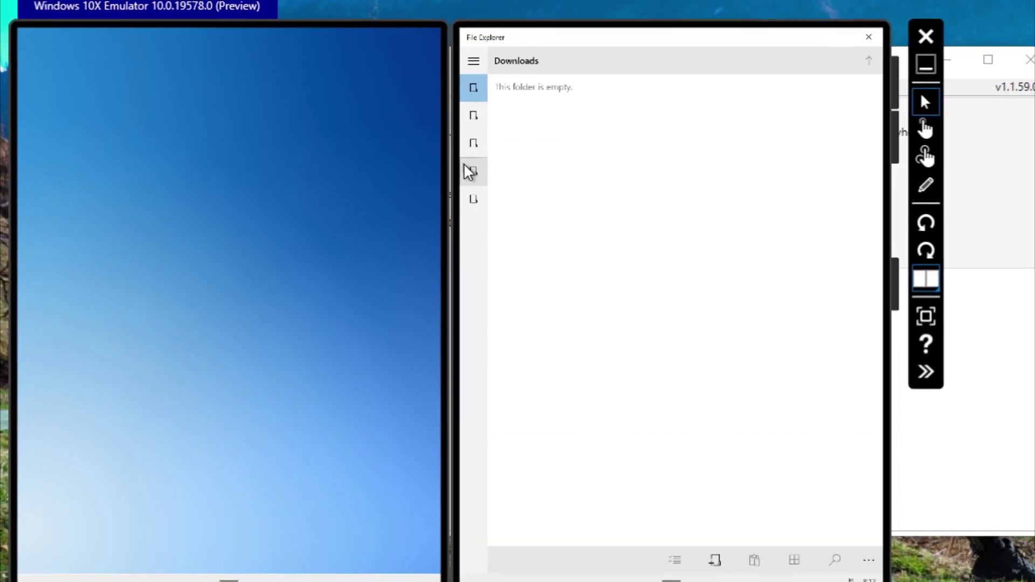
left_click_drag(548, 39, 389, 122)
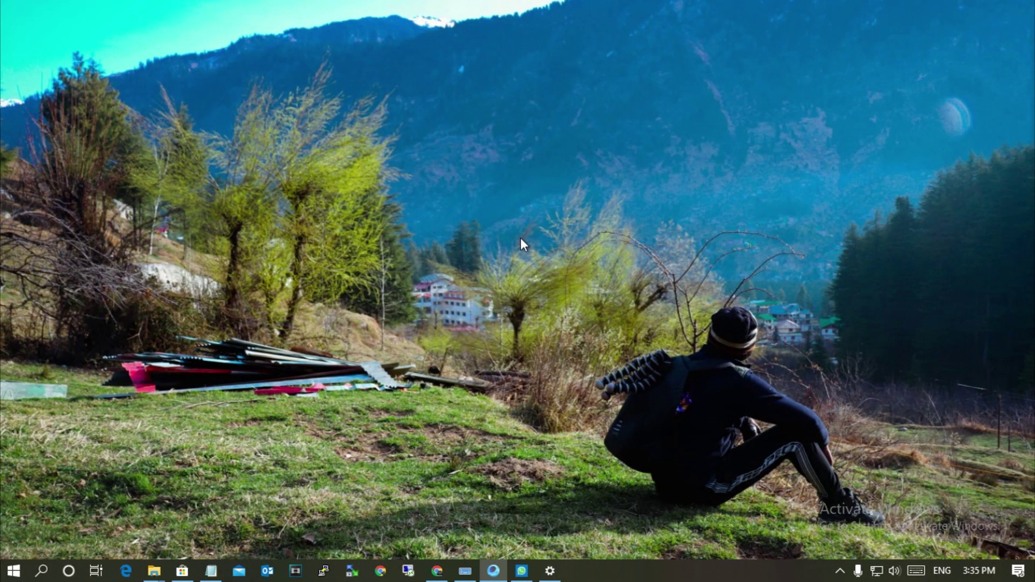
Search the Start menu for 'control panel' and launch the Control Panel result
left_click(23, 573)
type("co")
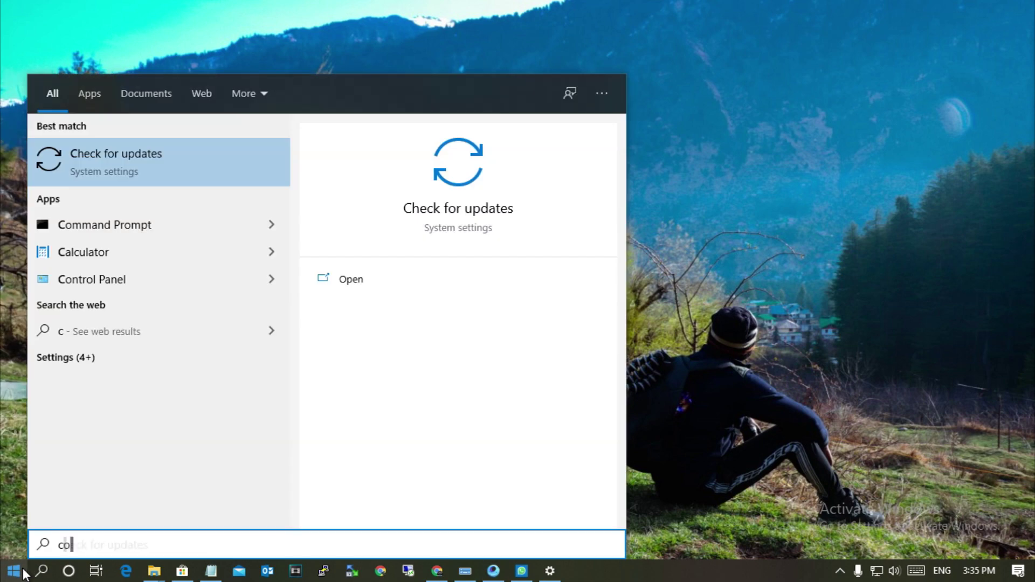
type("ntrol p")
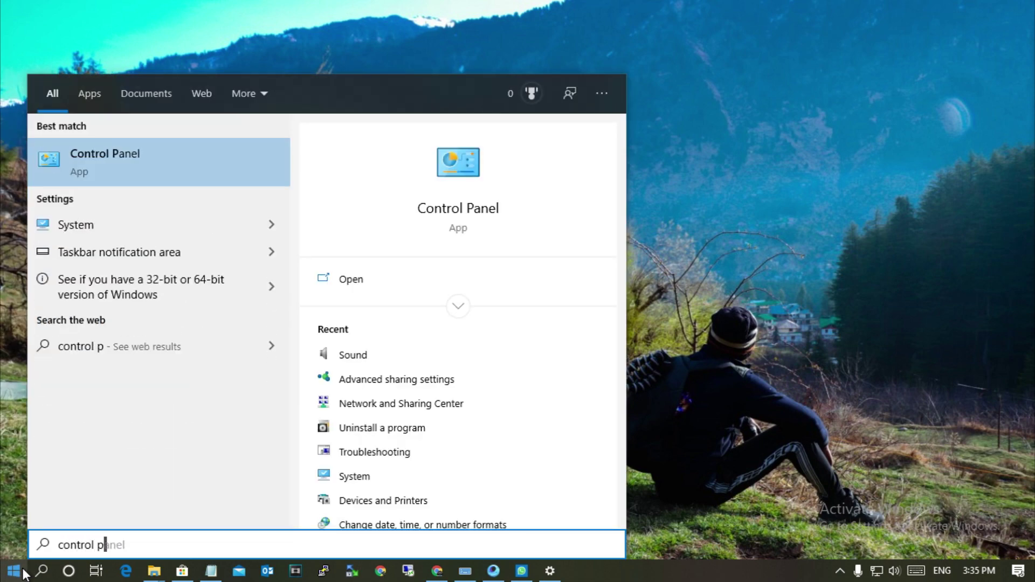
type("anel")
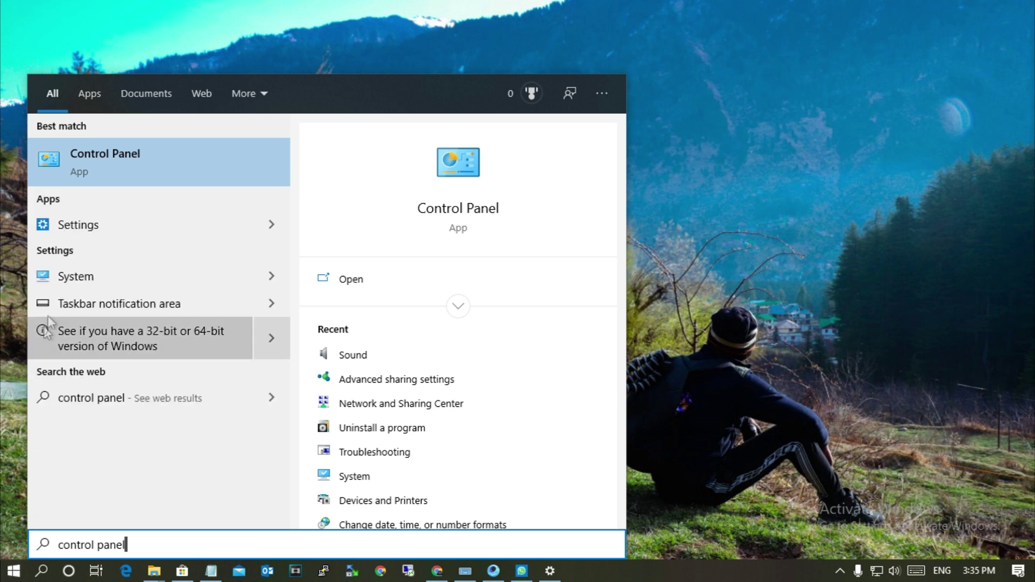
left_click(79, 180)
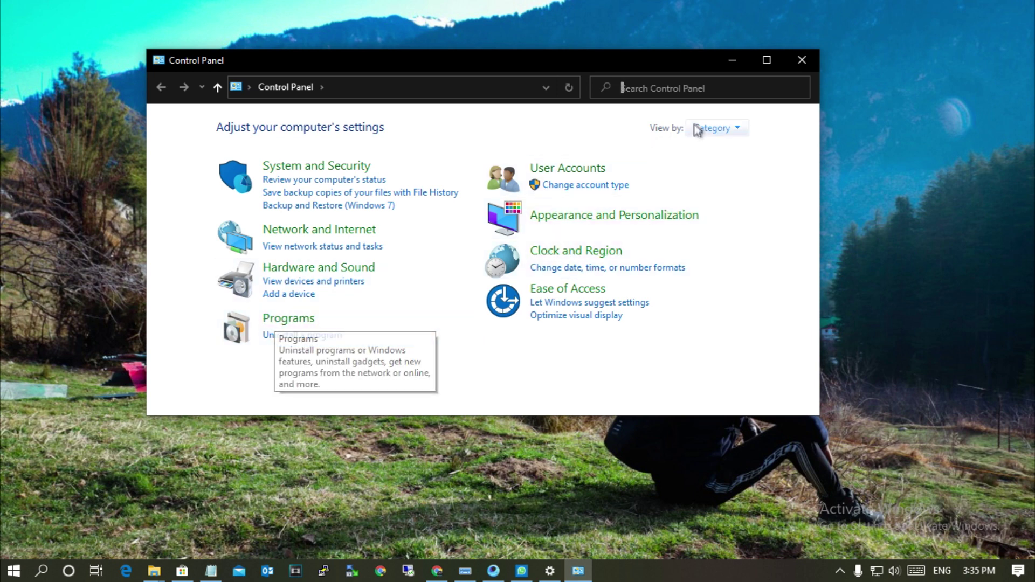
Navigate Control Panel to Programs and bring up 'Turn Windows features on or off'
left_click(720, 130)
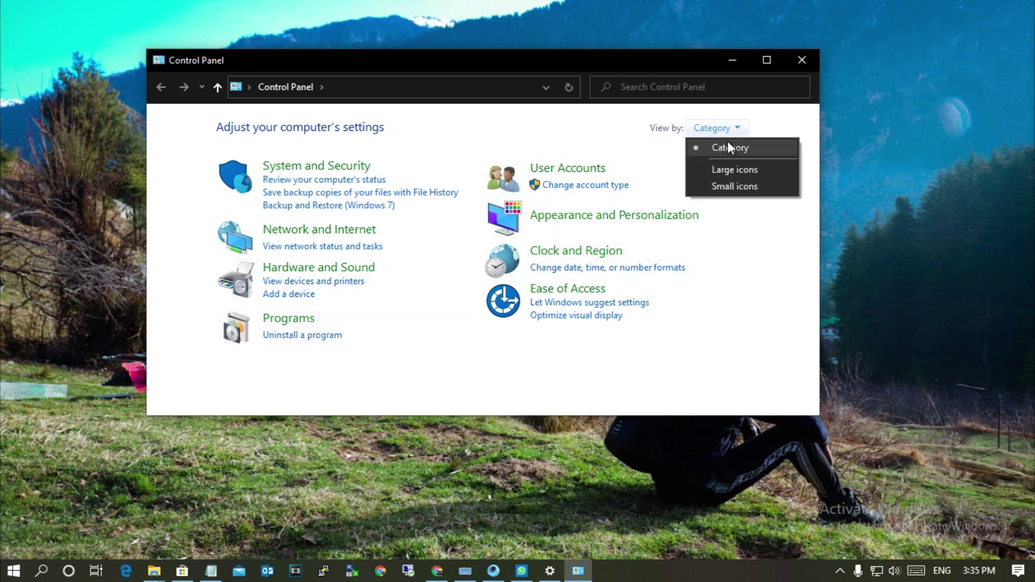
left_click(360, 366)
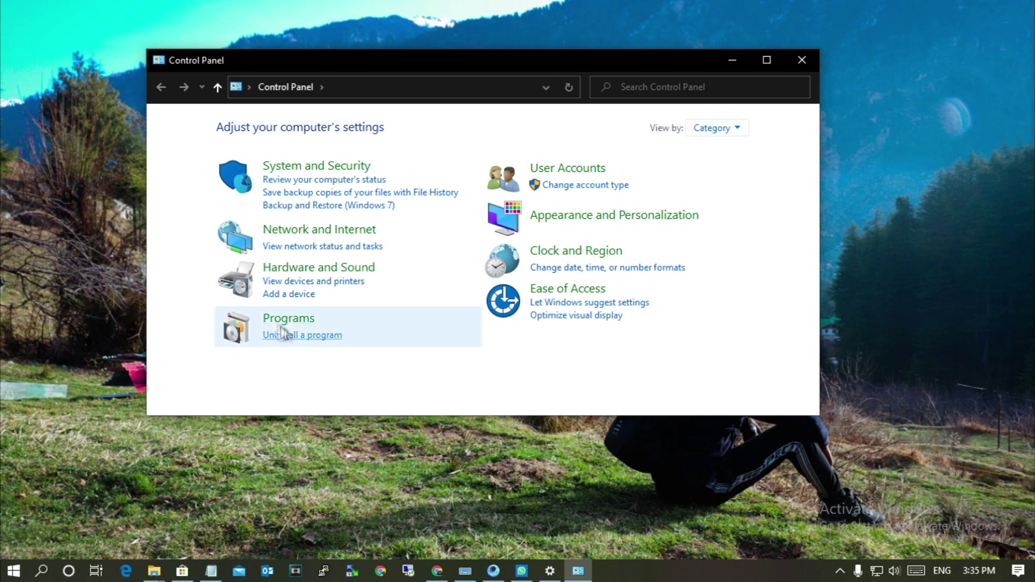
left_click(303, 325)
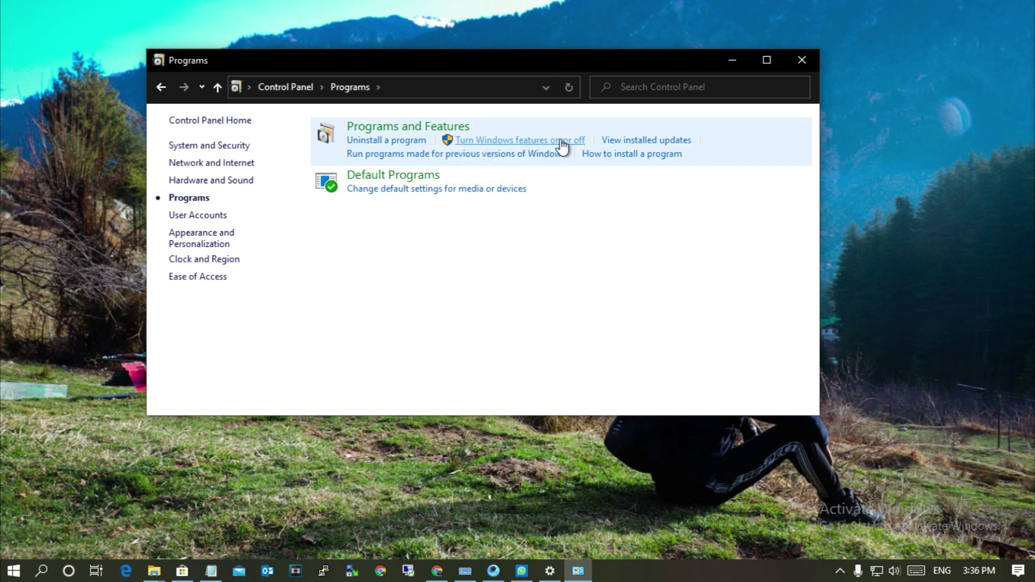
left_click(562, 143)
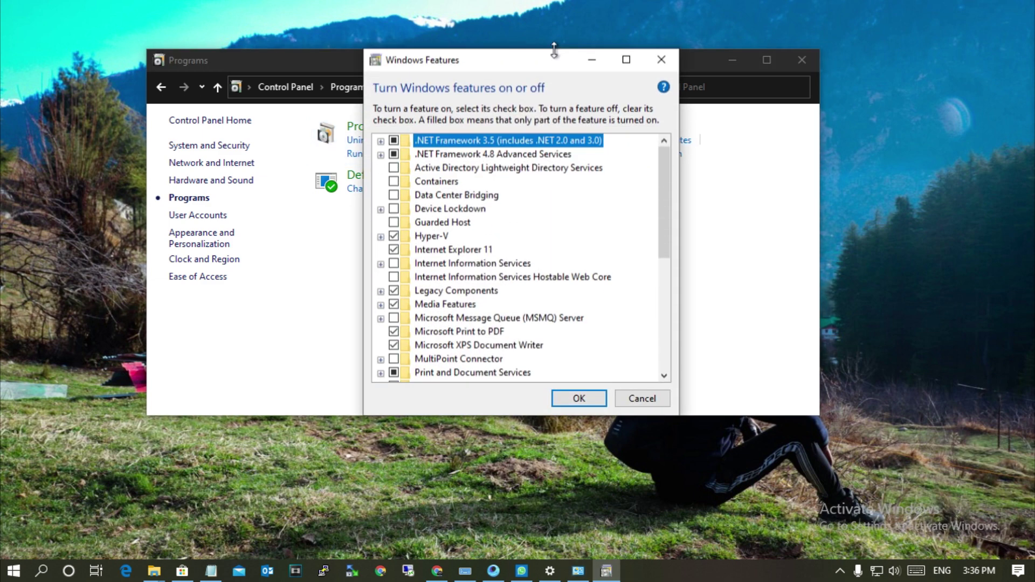
left_click_drag(554, 50, 554, 48)
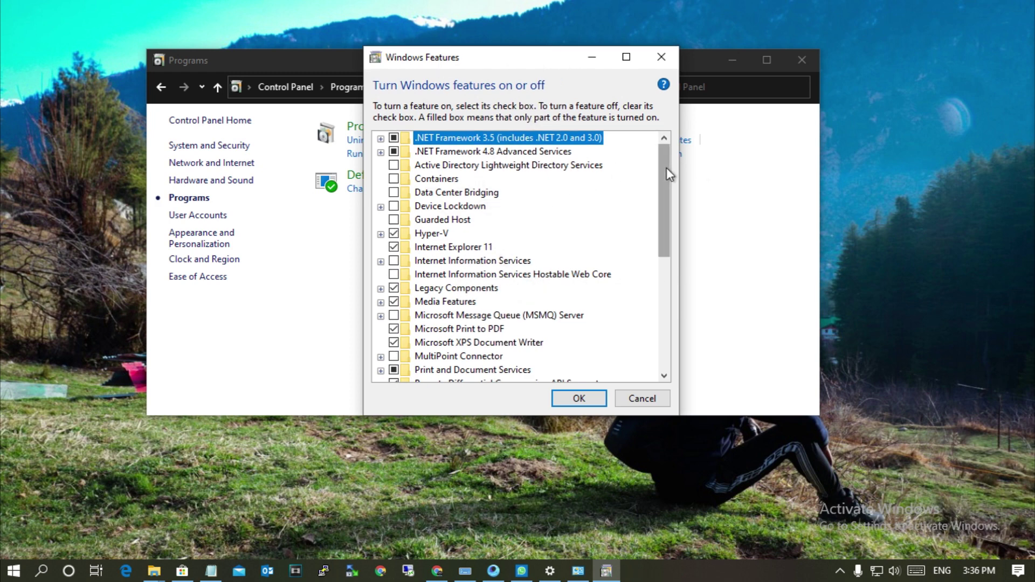
mouse_move(667, 168)
left_mouse_down()
mouse_move(659, 183)
mouse_move(657, 175)
left_mouse_up()
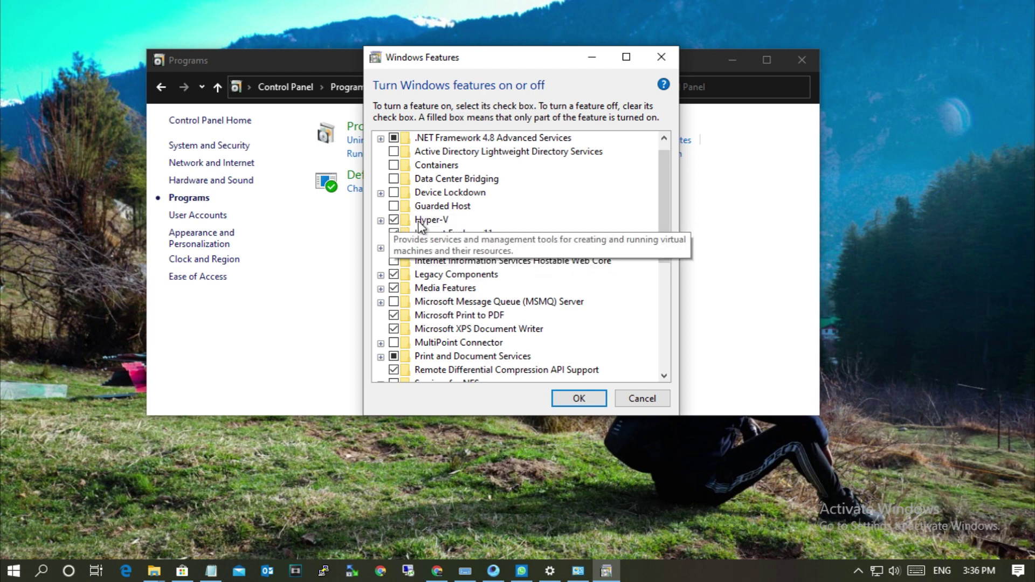
Confirm Hyper-V stays ticked and accept the Windows Features settings with OK
left_click(582, 396)
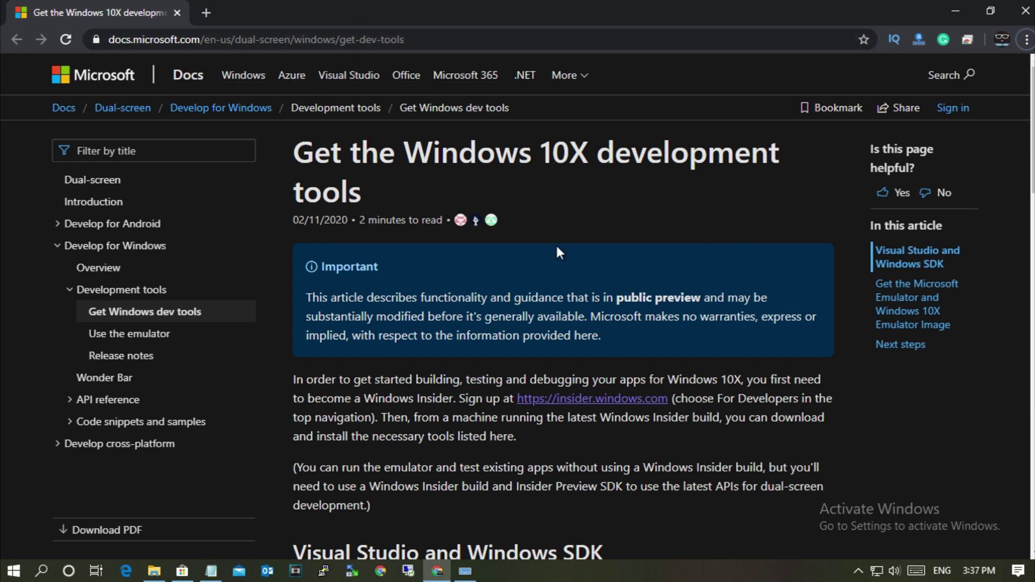
scroll(553, 245, "down", 1)
scroll(554, 245, "down", 1)
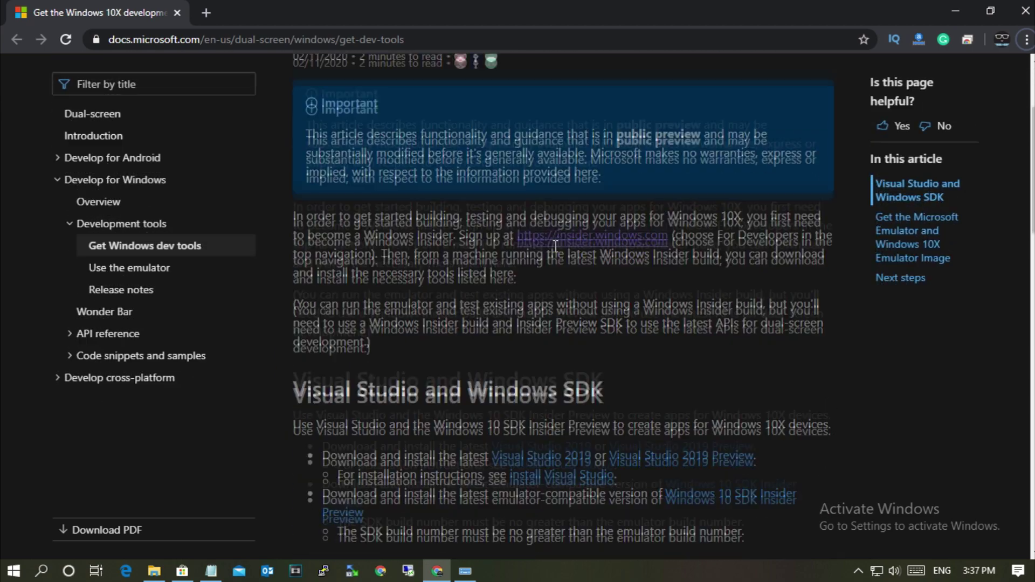
scroll(554, 244, "down", 2)
scroll(535, 307, "down", 1)
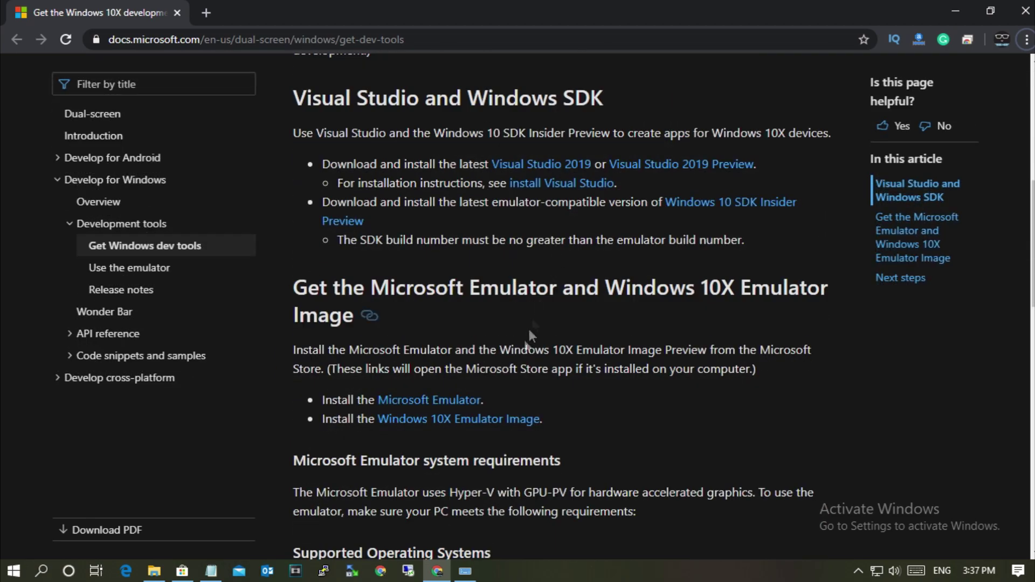
Follow the Microsoft Emulator docs link into its Microsoft Store listing
left_click(466, 405)
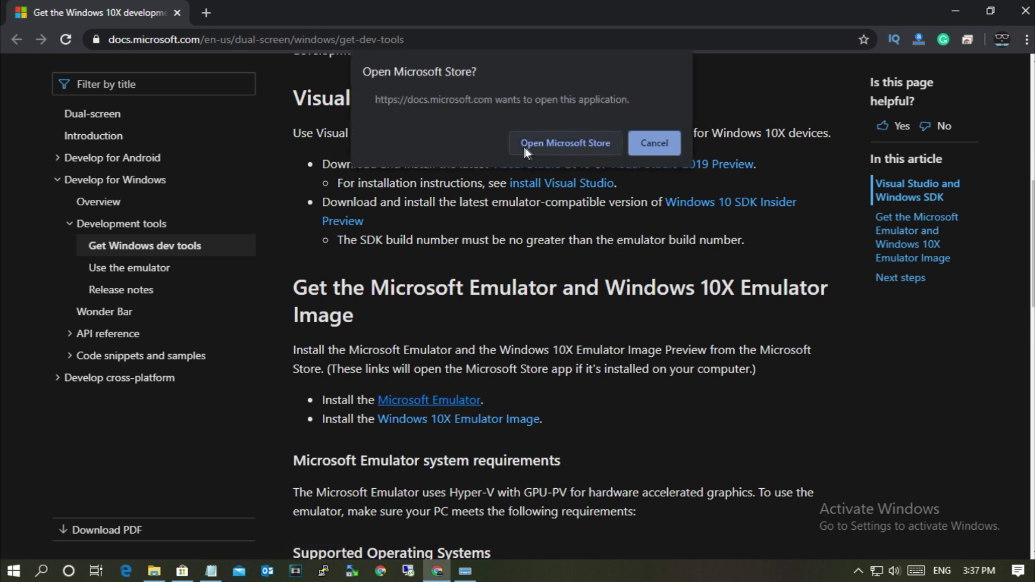
left_click(573, 146)
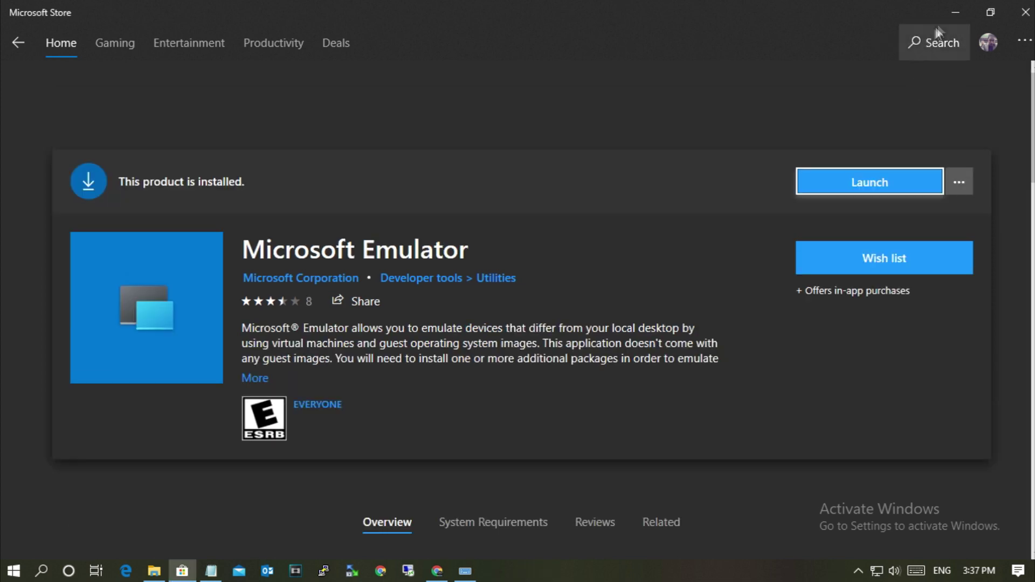
Return to the docs article and highlight the 4 GB RAM and 15 GB free disk space requirements
left_click(963, 10)
scroll(617, 340, "down", 4)
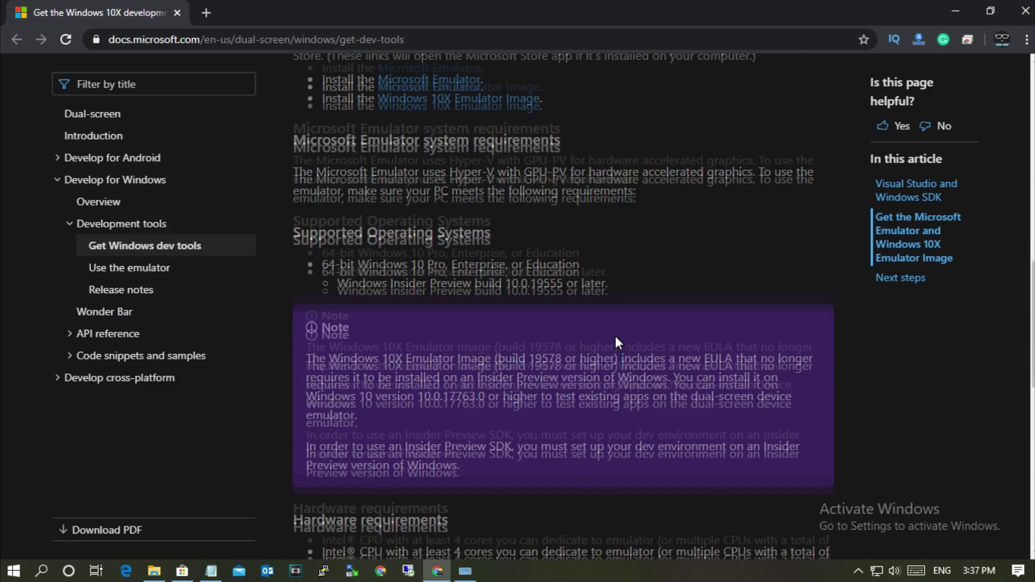
scroll(618, 341, "down", 4)
left_click_drag(442, 306, 494, 306)
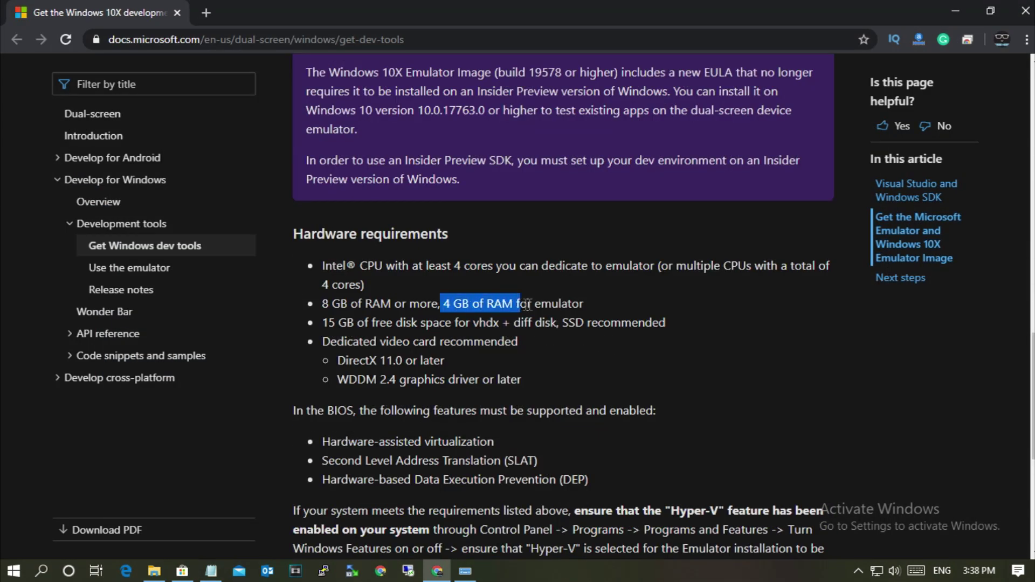
left_click_drag(321, 305, 348, 305)
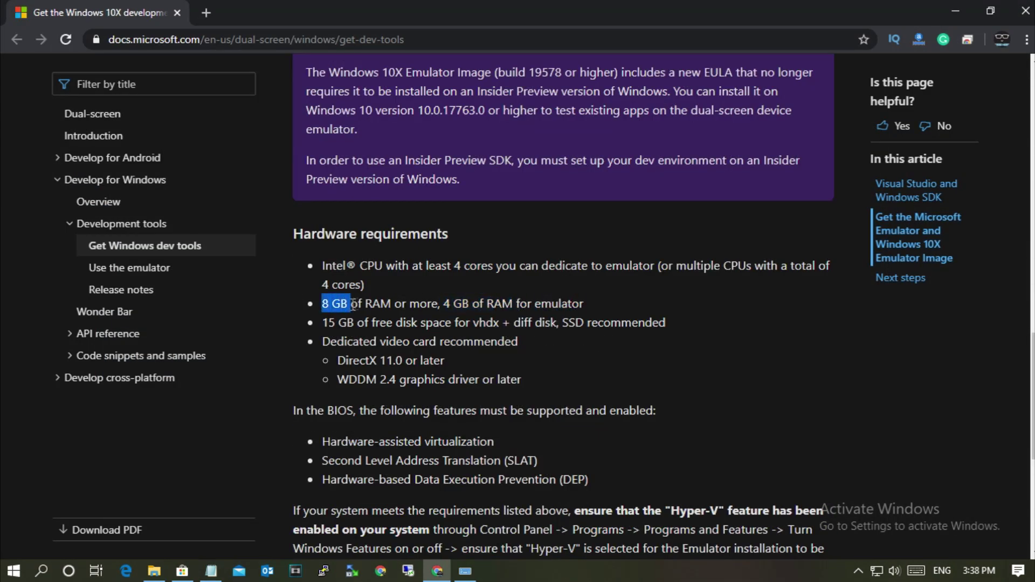
scroll(464, 324, "down", 1)
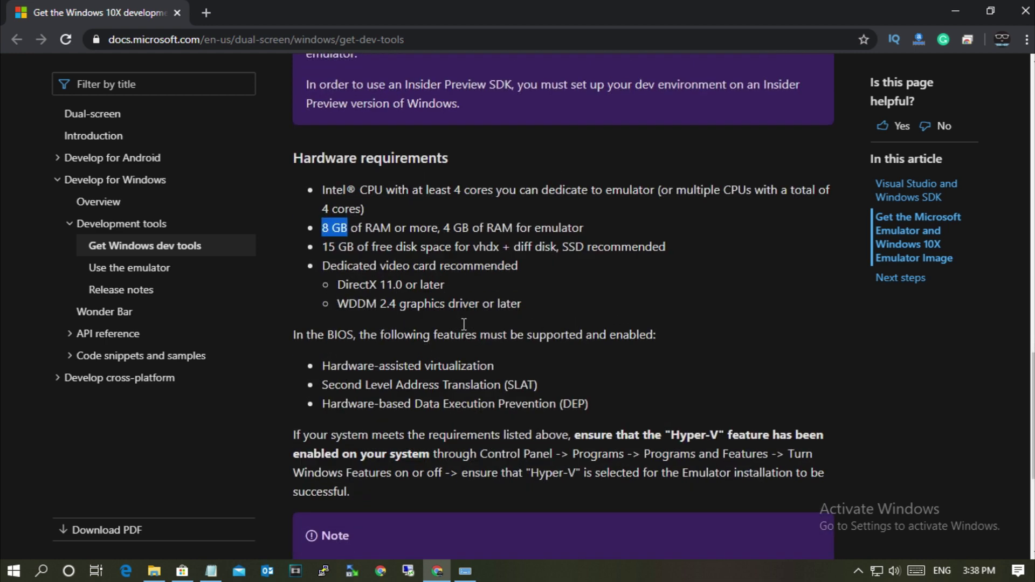
left_click_drag(322, 247, 408, 246)
left_click(343, 248)
left_click_drag(330, 247, 434, 247)
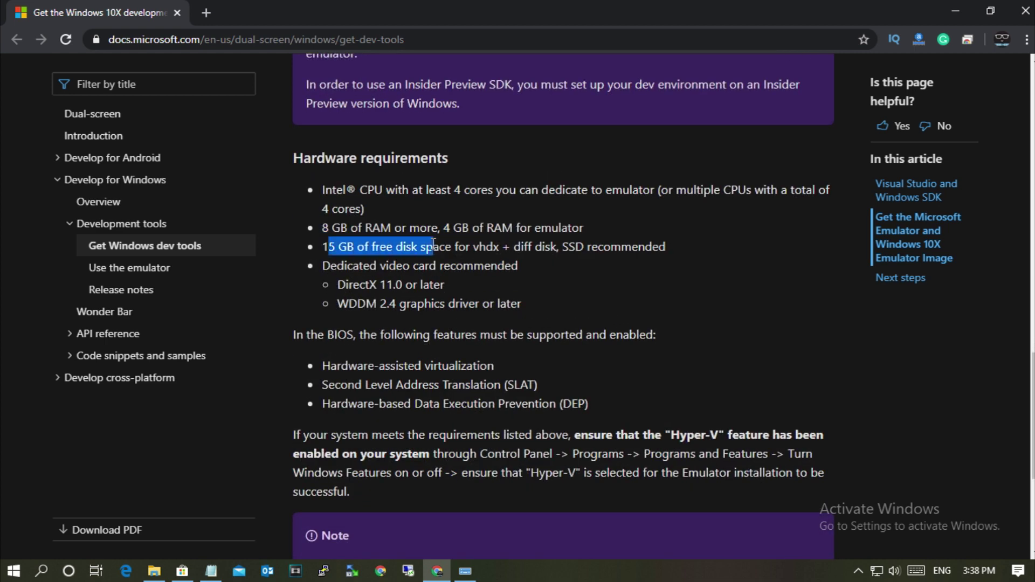
left_click(514, 252)
scroll(590, 317, "up", 1)
scroll(583, 312, "up", 4)
scroll(583, 312, "up", 2)
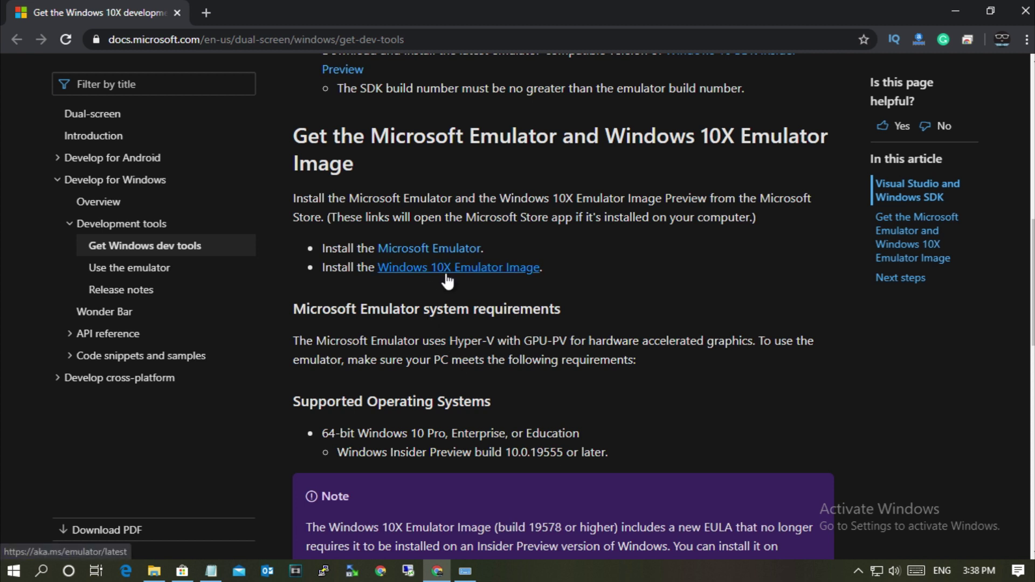
Follow the Windows 10X Emulator Image link into the Store, then switch to Emulator Manager's permission prompt
left_click(503, 275)
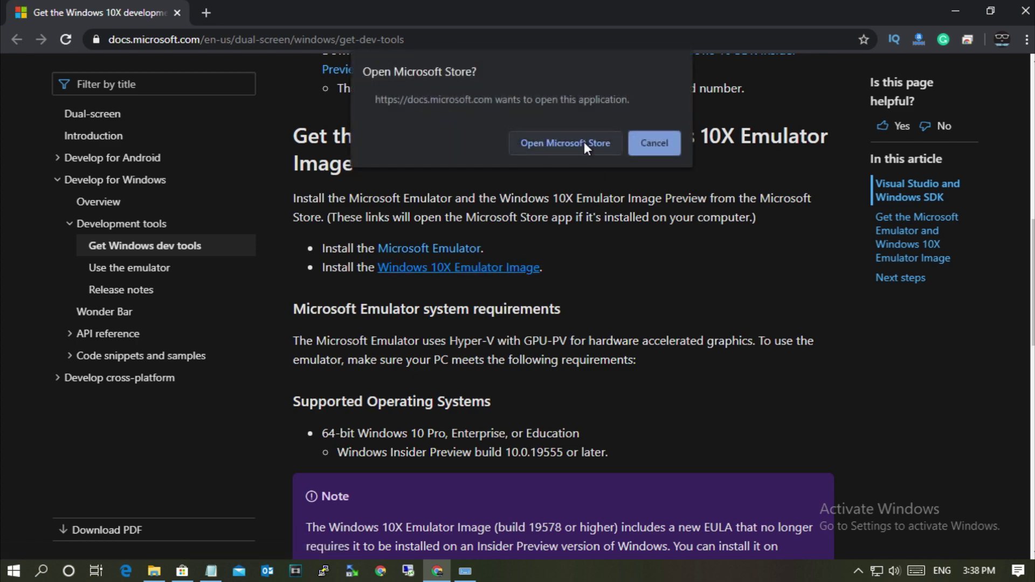
left_click(587, 145)
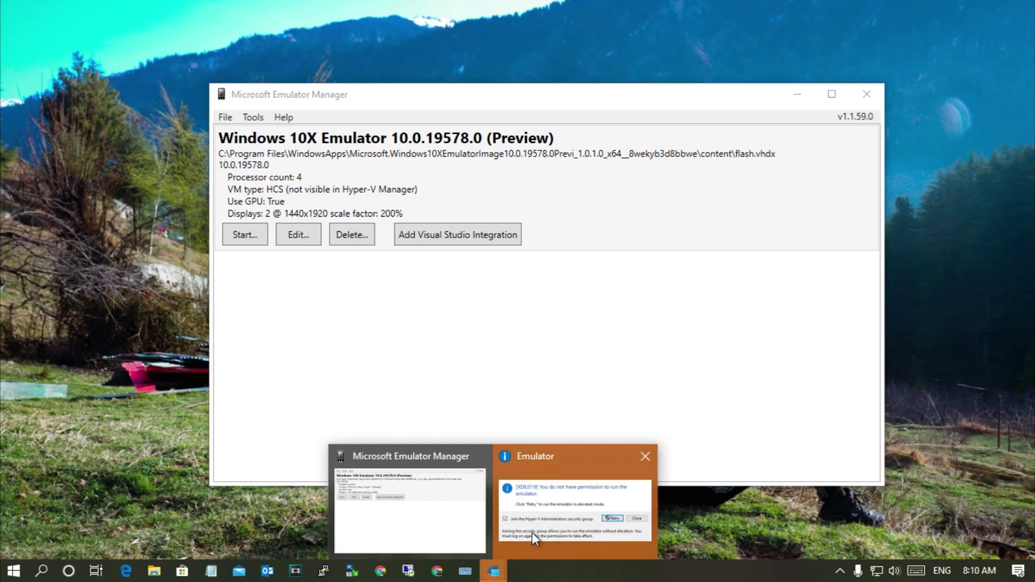
left_click(531, 531)
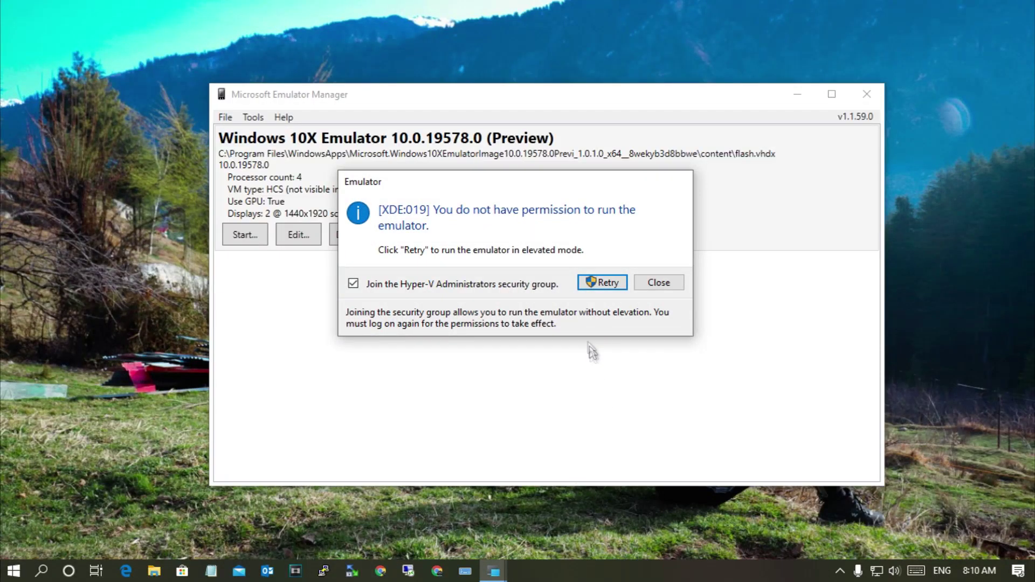
Retry the emulator with elevated permissions, approve UAC and accept the license agreement
left_click(600, 291)
left_click(497, 382)
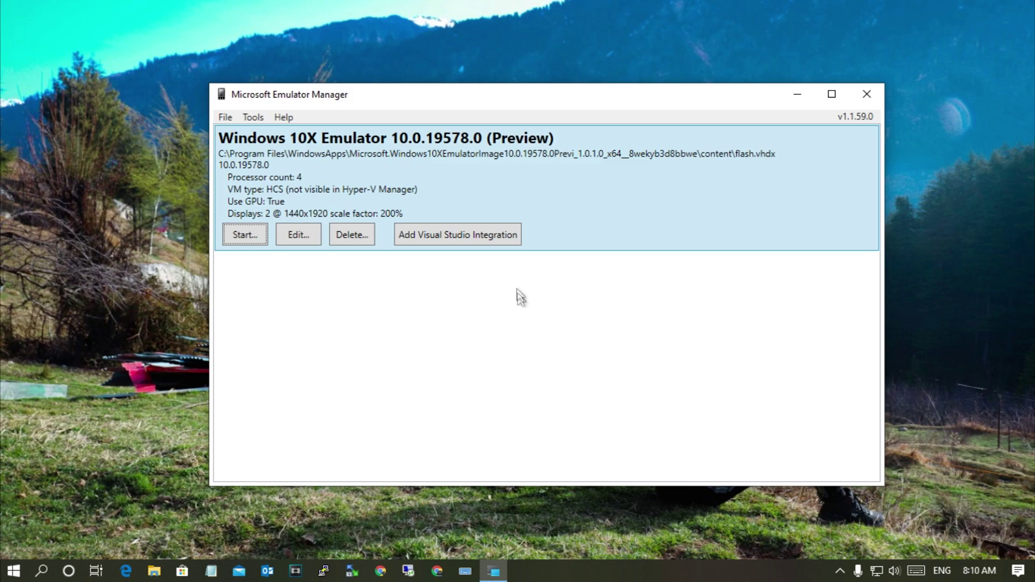
scroll(664, 385, "down", 2)
scroll(701, 318, "down", 3)
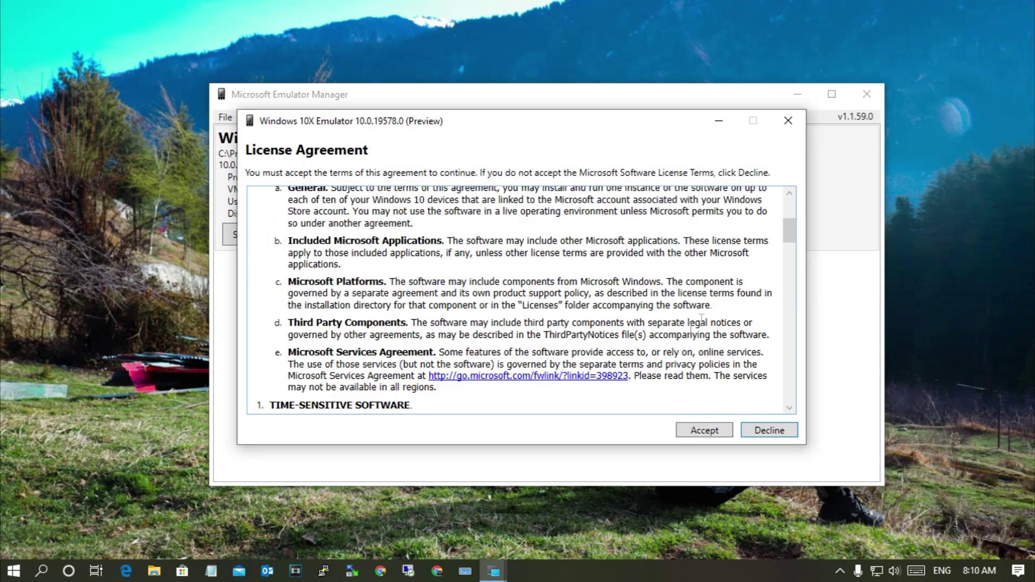
left_click_drag(789, 231, 789, 389)
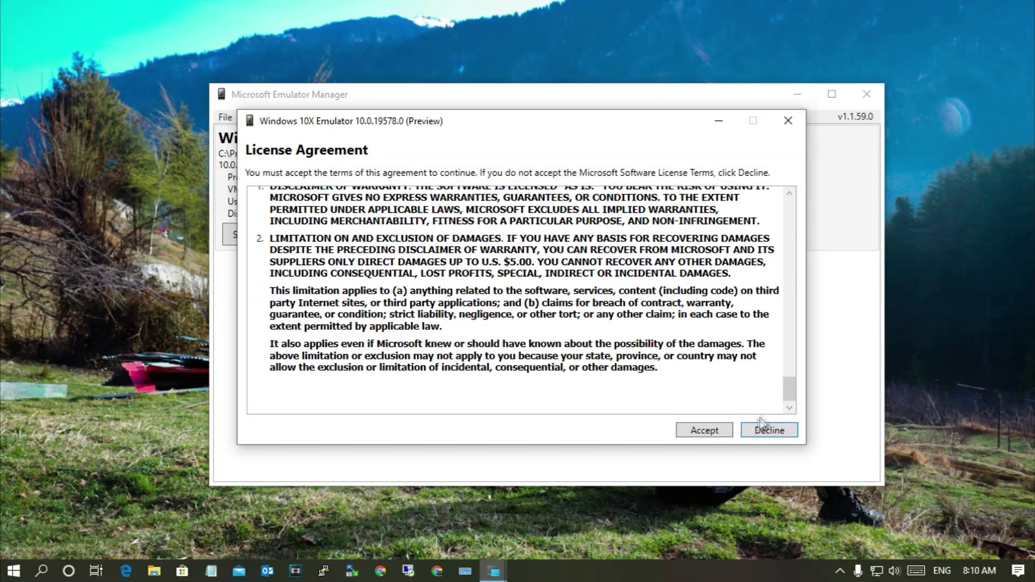
left_click(724, 430)
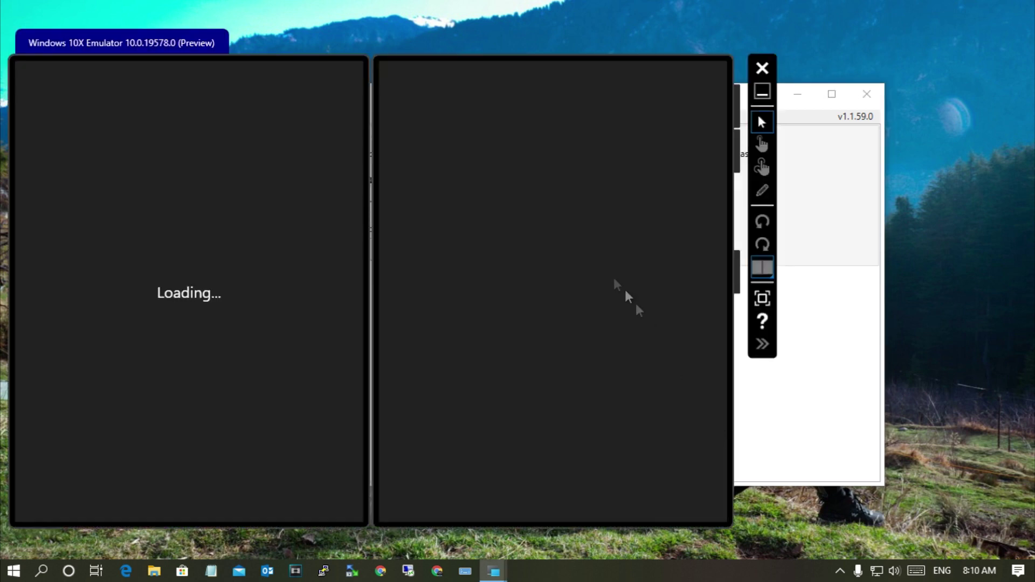
After the dual-screen emulator boots, launch File Explorer from the left Start menu and move it between screens
mouse_move(181, 43)
left_mouse_down()
mouse_move(227, 39)
mouse_move(218, 31)
mouse_move(170, 57)
left_mouse_up()
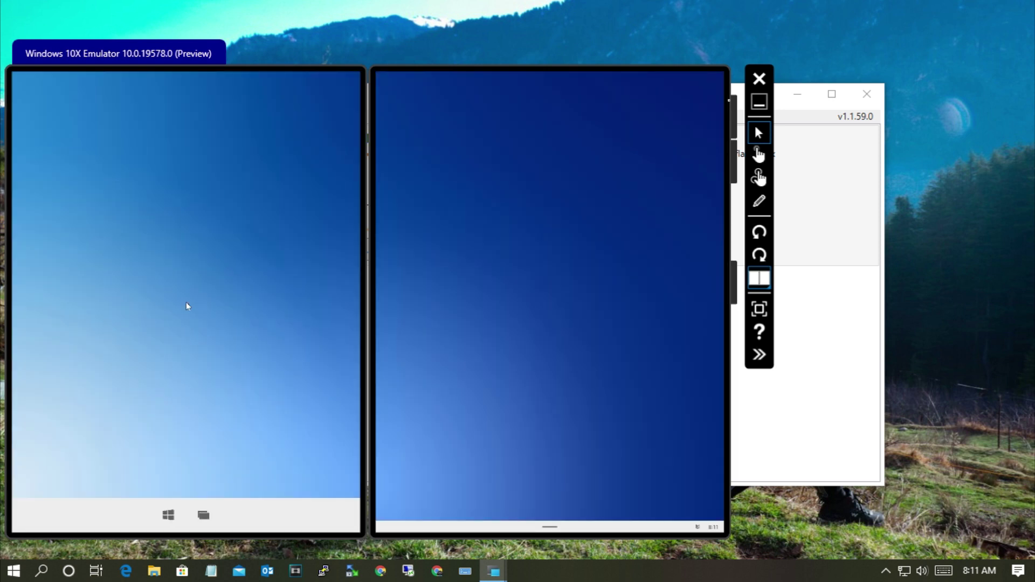
left_click(168, 514)
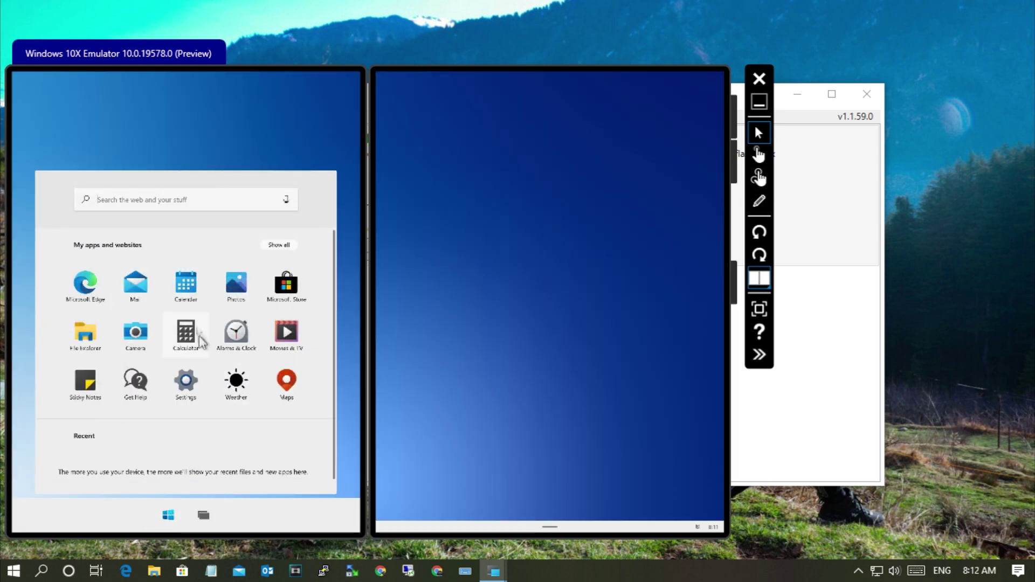
left_click(85, 332)
mouse_move(218, 84)
left_mouse_down()
mouse_move(468, 152)
mouse_move(369, 189)
left_mouse_up()
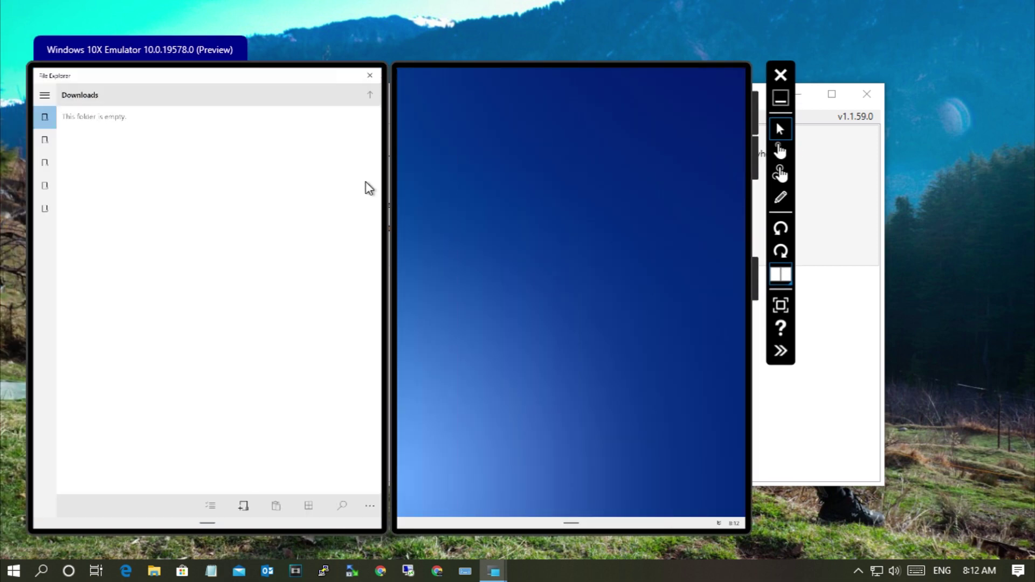